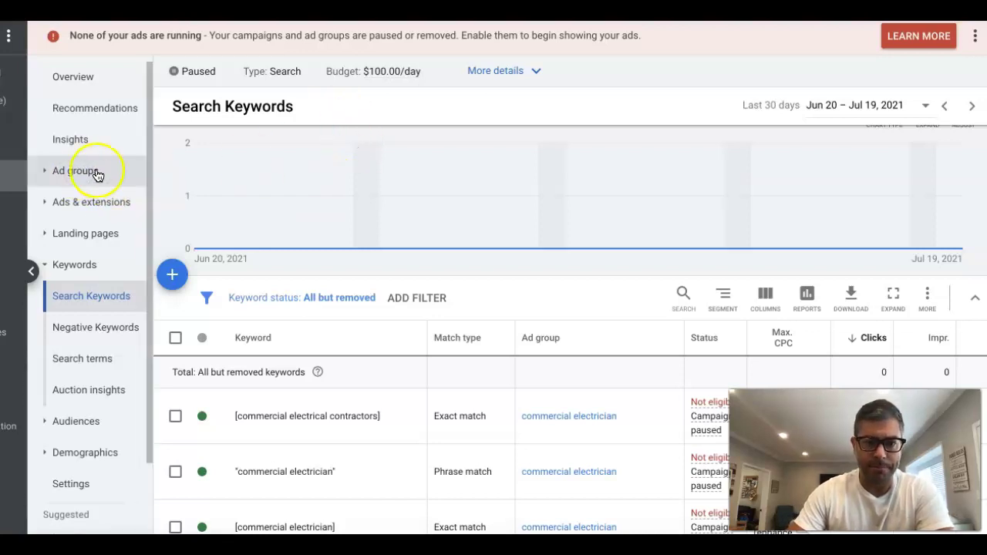
# Look through the paused campaign's search keywords, including their match types and assigned ad groups.
pyautogui.scroll(-1, 301, 317)
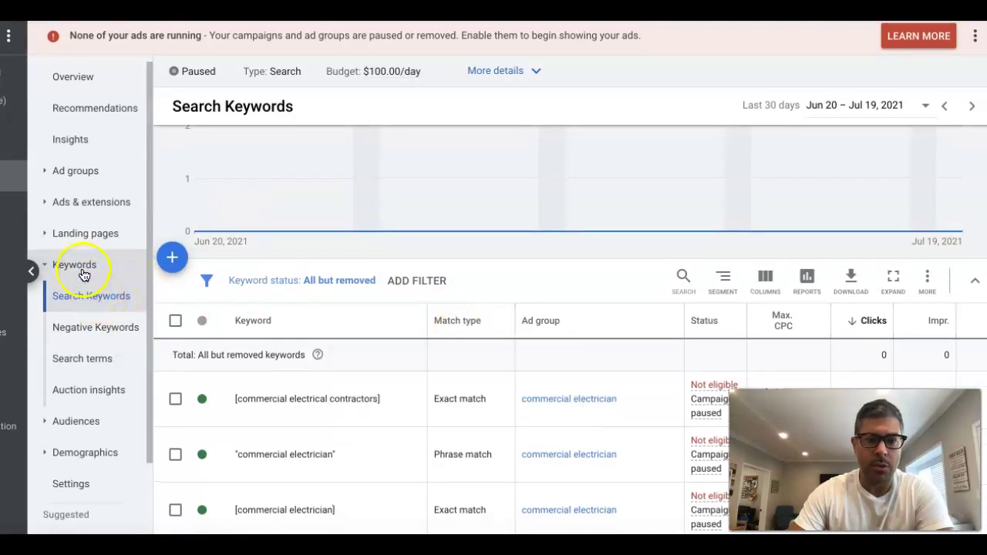
pyautogui.scroll(-15, 383, 357)
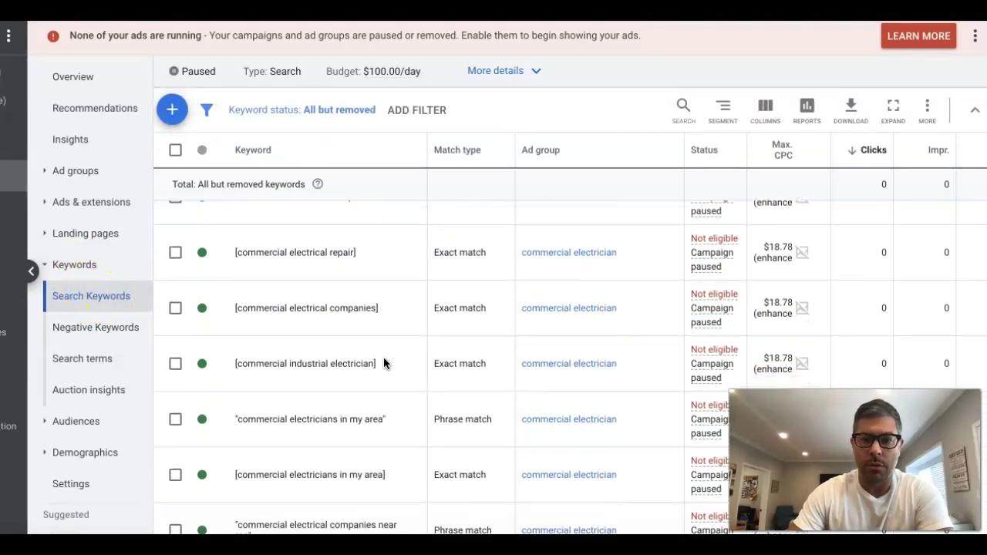
pyautogui.scroll(-5, 383, 362)
pyautogui.scroll(8, 383, 363)
pyautogui.scroll(10, 384, 357)
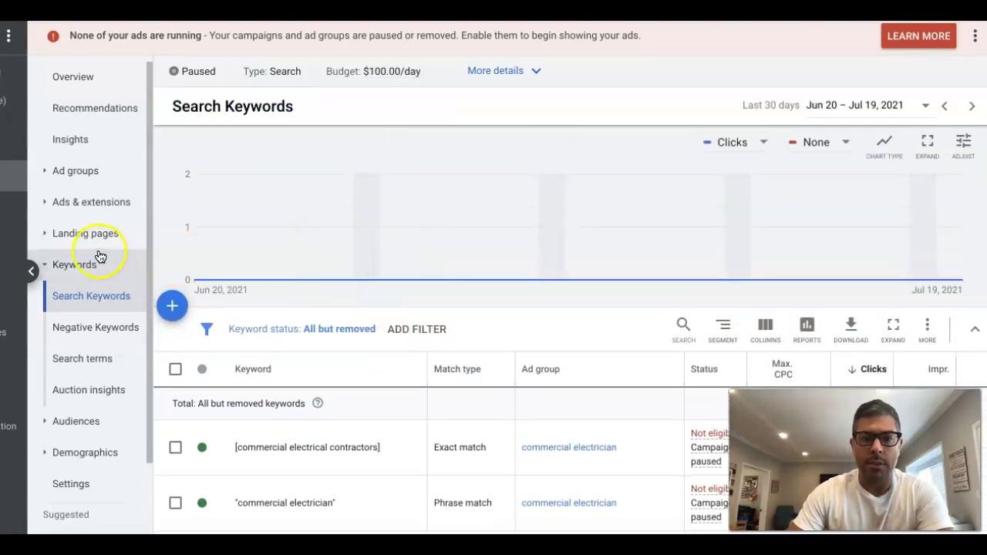
# Open the campaign's ad groups list and review how the groups are themed by service and city.
pyautogui.click(84, 171)
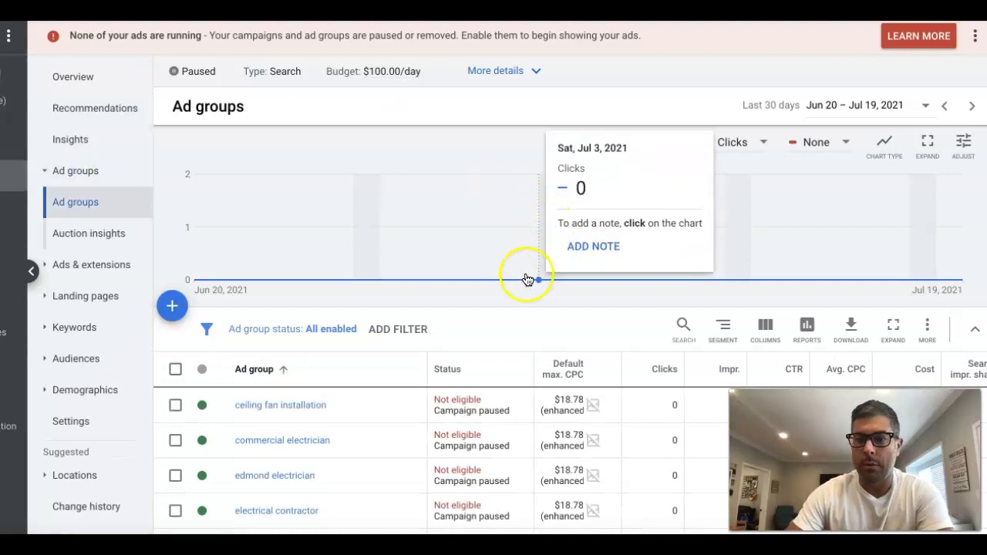
pyautogui.scroll(-3, 528, 279)
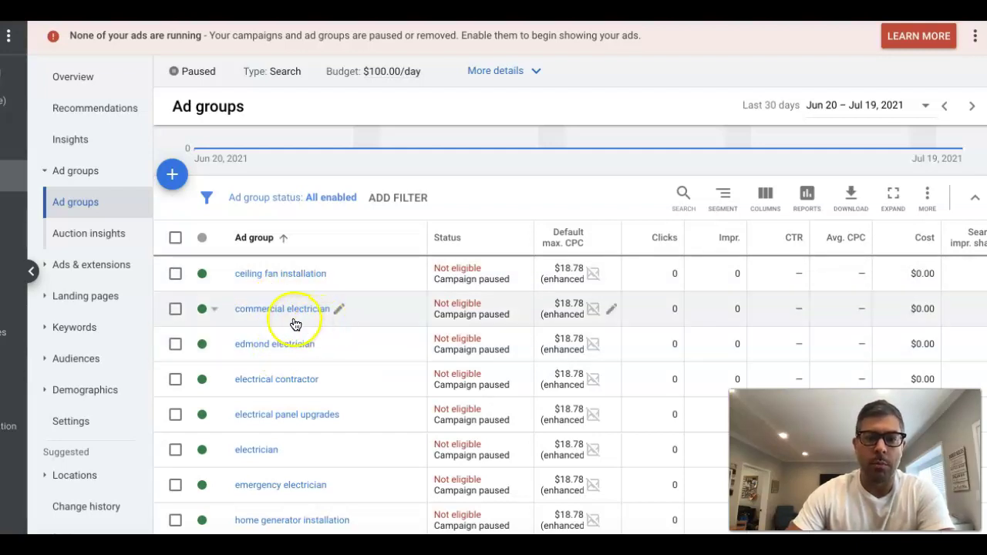
pyautogui.click(327, 319)
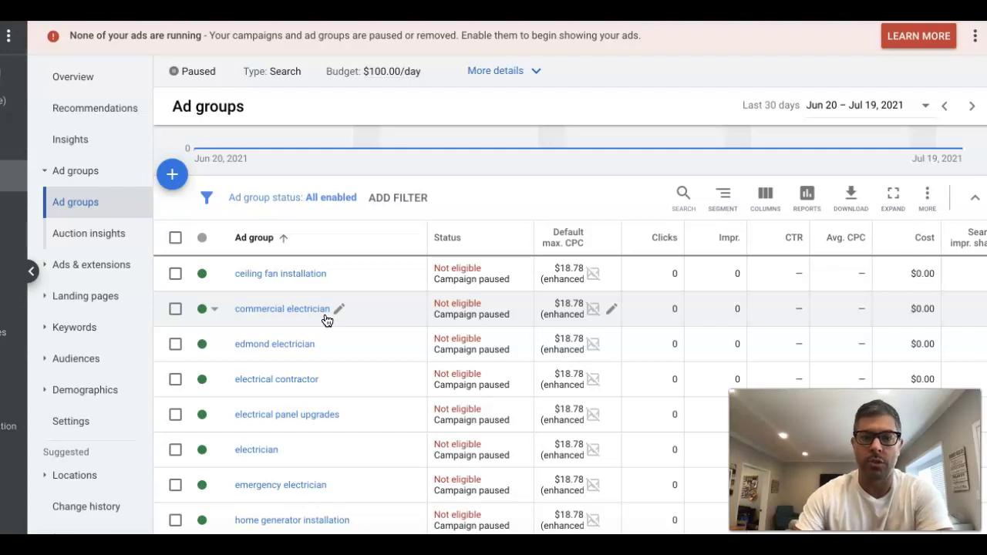
pyautogui.scroll(-1, 326, 319)
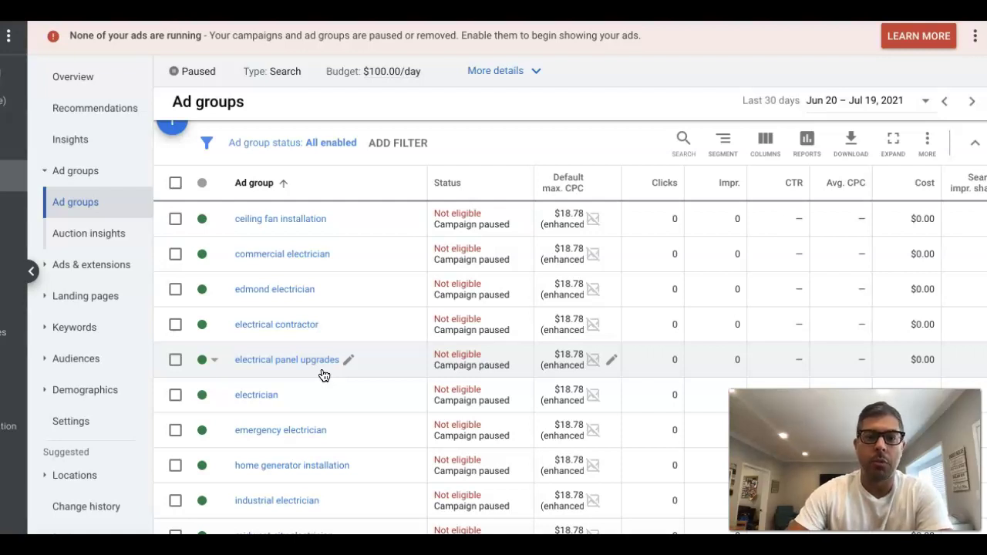
pyautogui.scroll(-2, 323, 375)
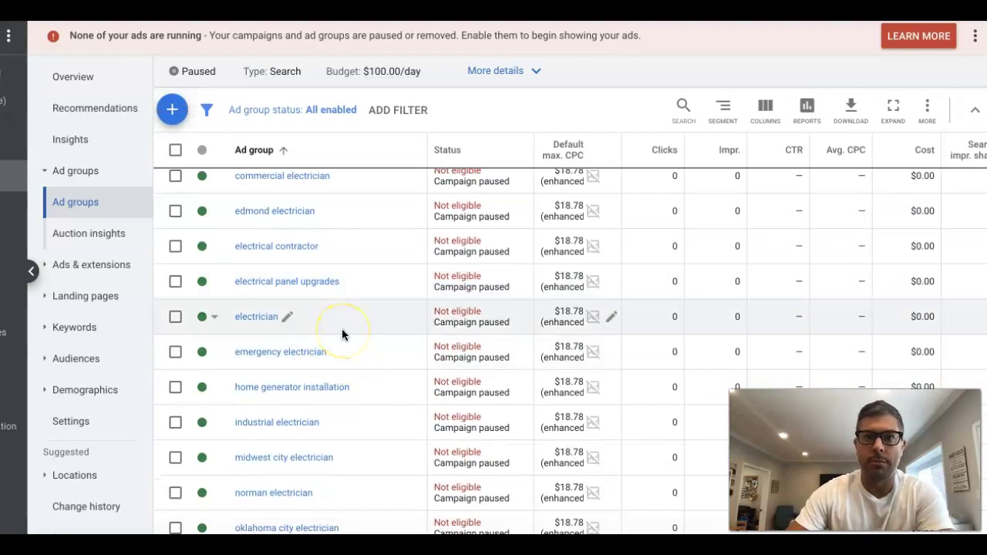
pyautogui.scroll(2, 342, 332)
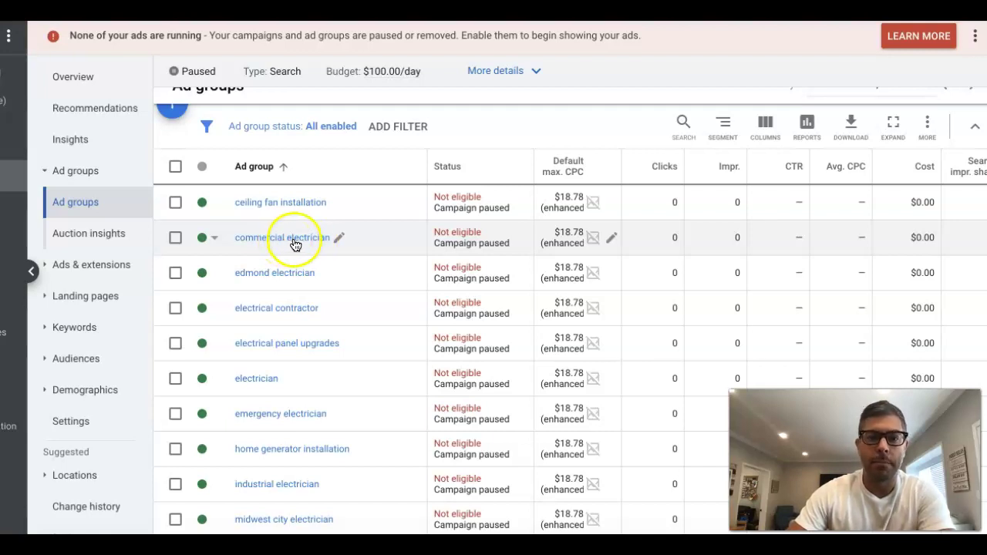
# Open the commercial electrician ad group and examine all of its phrase match and exact match keywords.
pyautogui.click(294, 243)
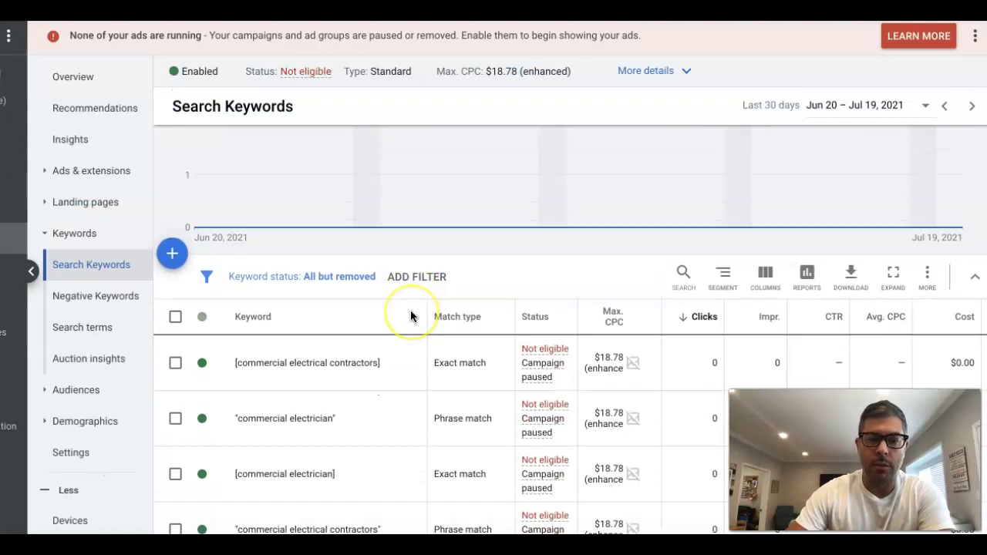
pyautogui.scroll(-1, 410, 316)
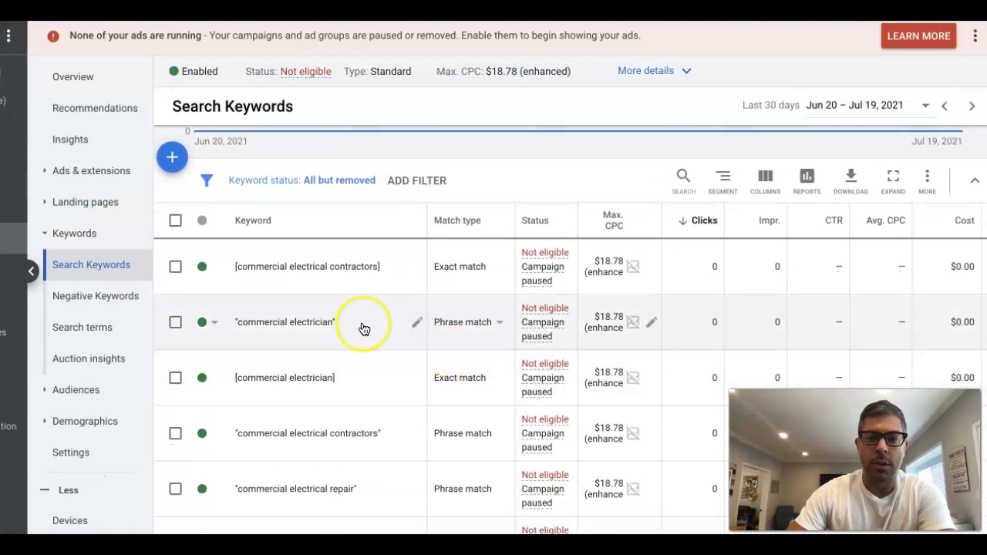
pyautogui.scroll(-1, 362, 329)
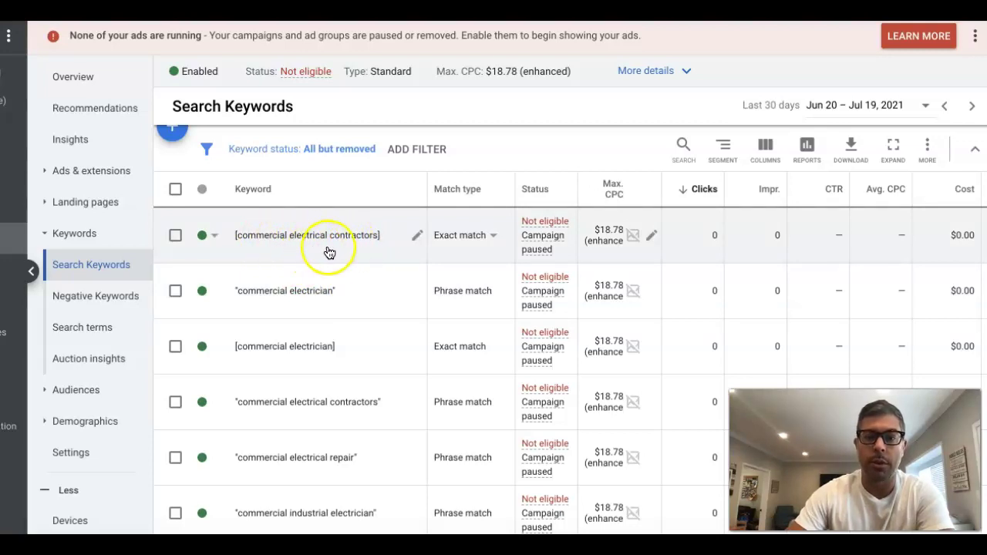
pyautogui.scroll(-2, 366, 246)
pyautogui.scroll(-1, 362, 262)
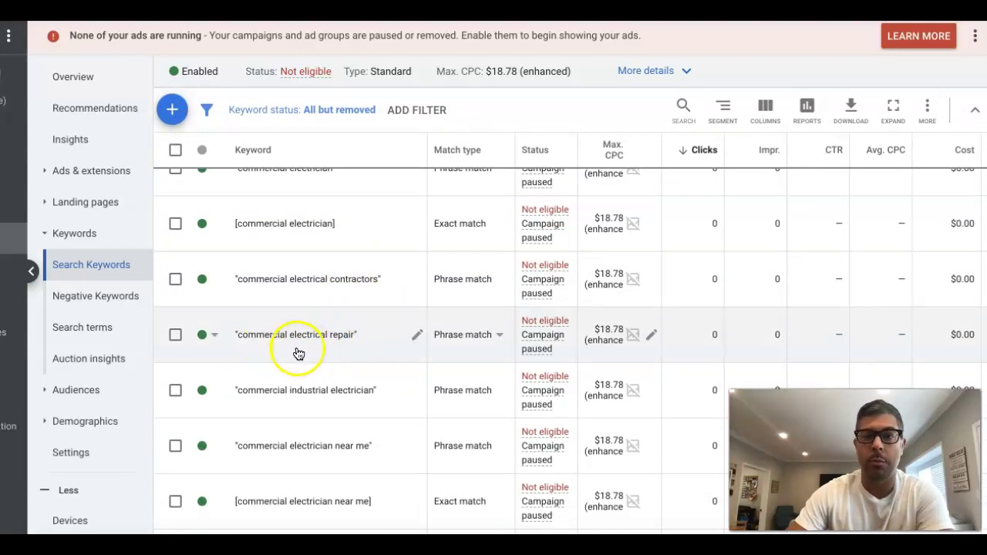
pyautogui.scroll(-2, 353, 336)
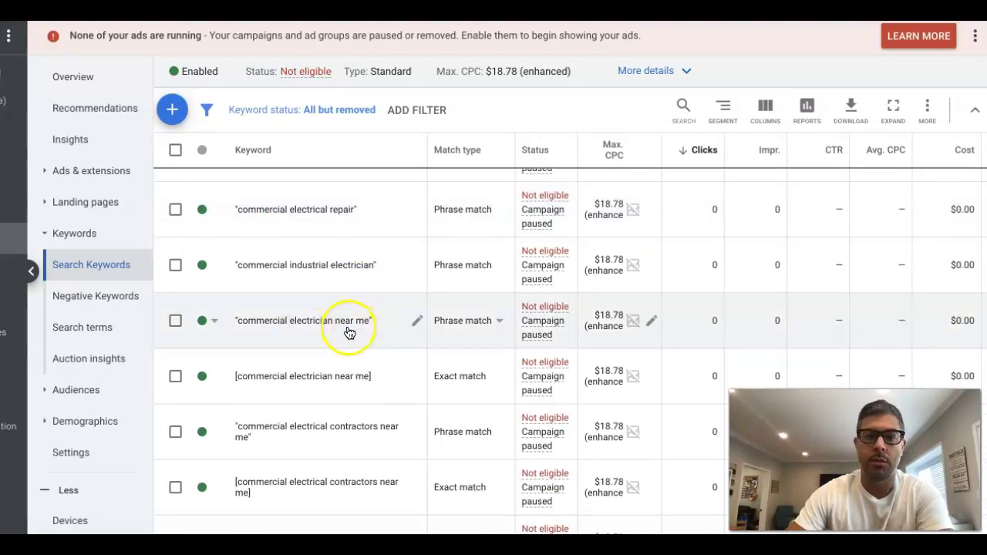
pyautogui.scroll(-1, 348, 339)
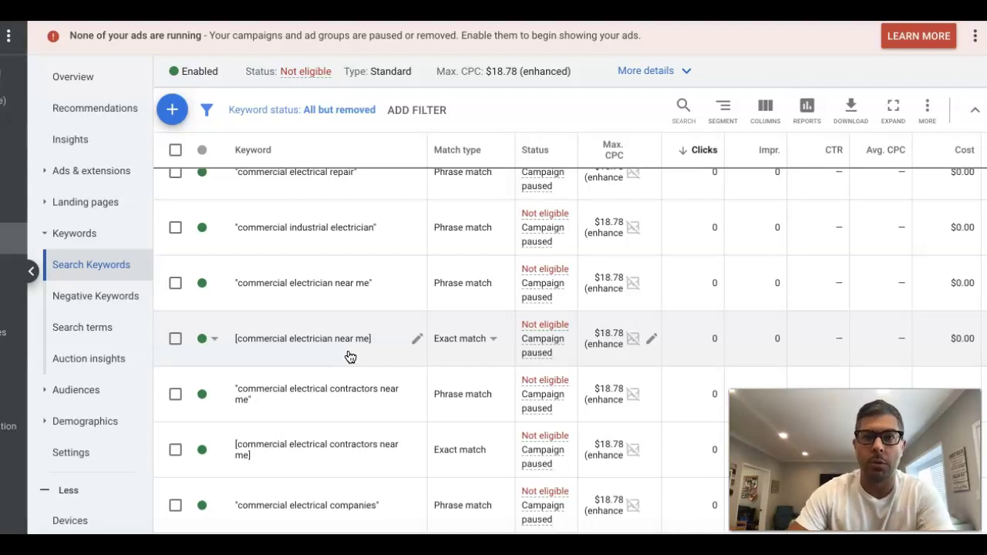
pyautogui.scroll(-4, 350, 347)
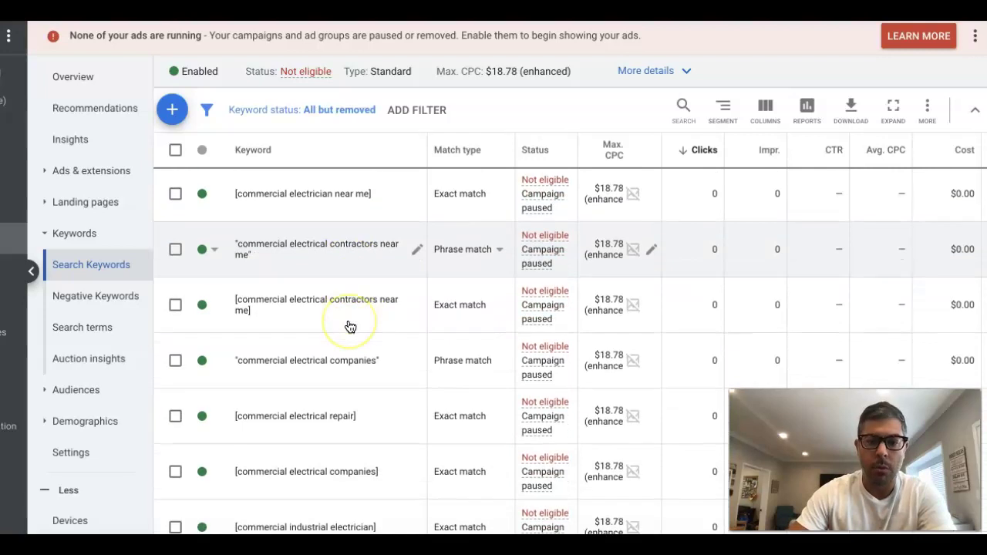
pyautogui.scroll(-5, 350, 327)
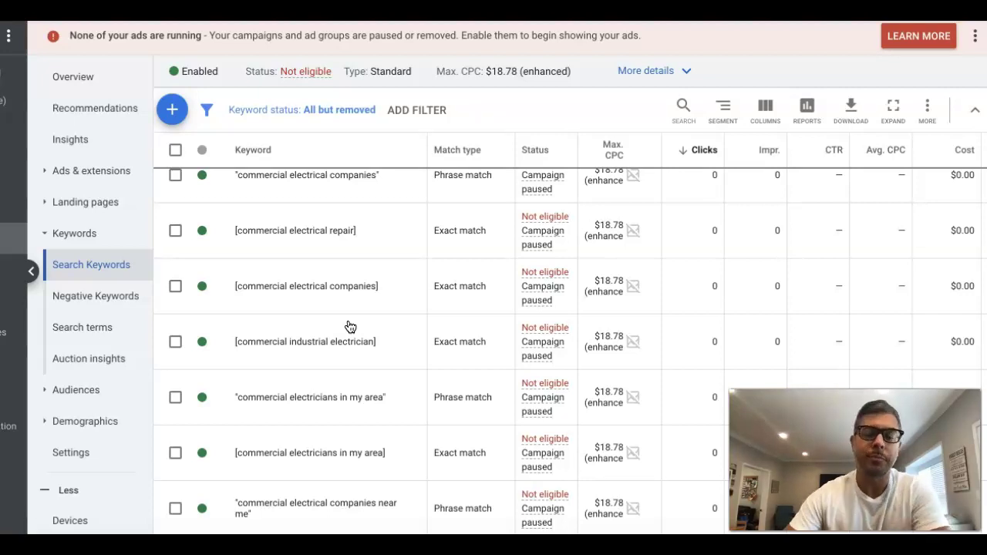
pyautogui.scroll(-3, 349, 327)
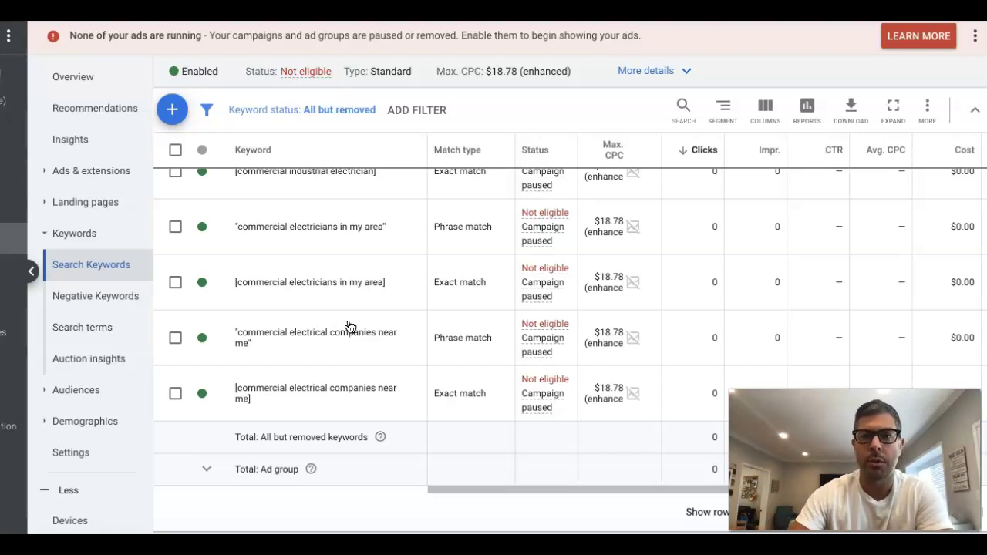
pyautogui.scroll(1, 347, 327)
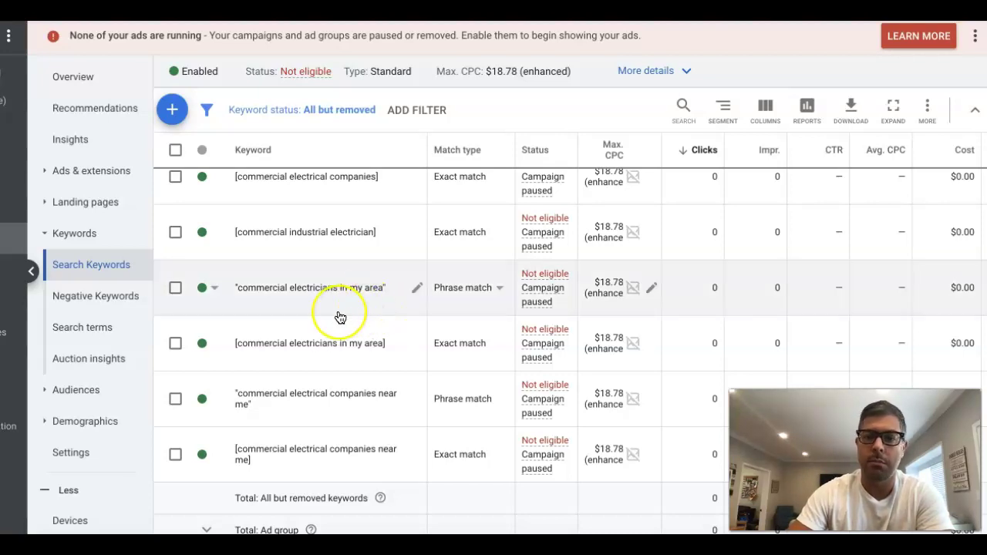
pyautogui.scroll(4, 345, 320)
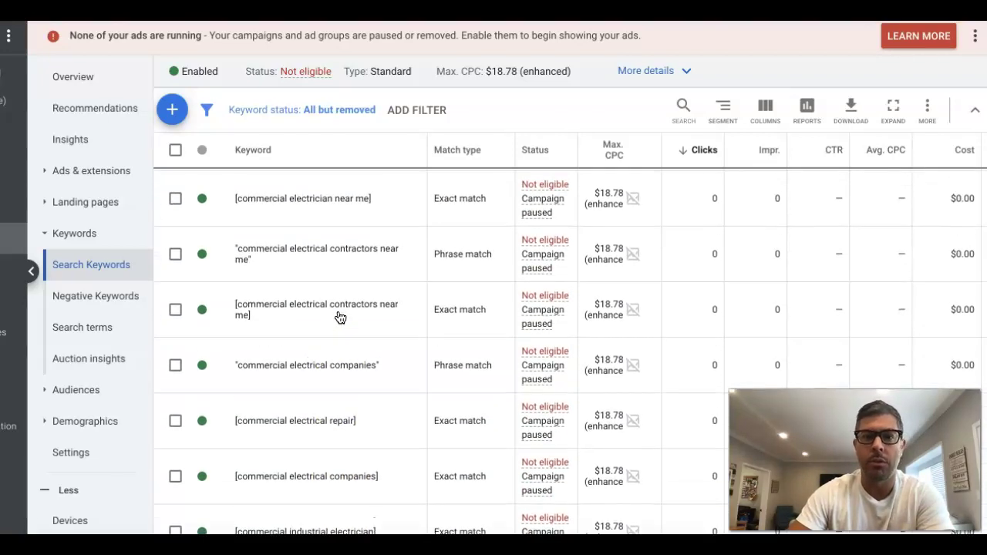
pyautogui.scroll(3, 340, 317)
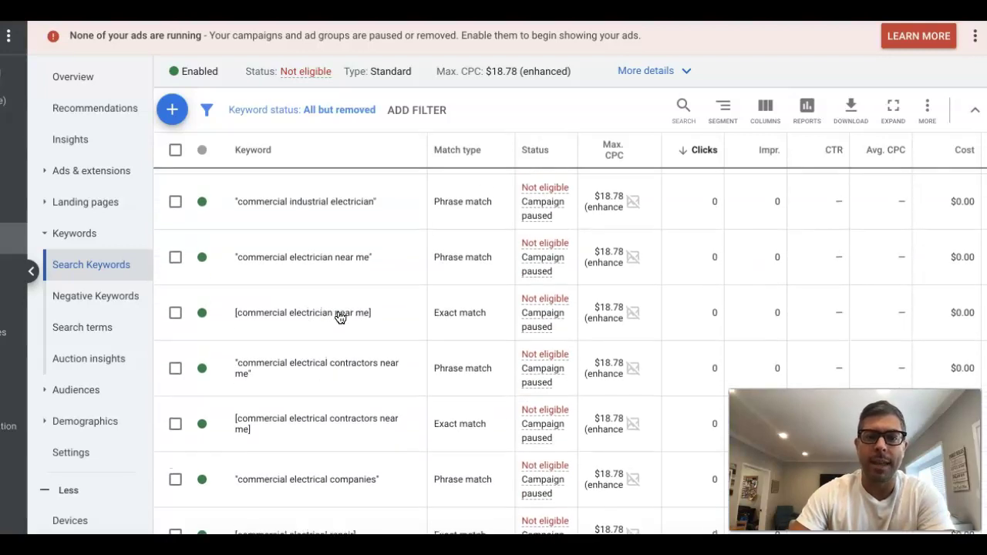
pyautogui.scroll(3, 340, 316)
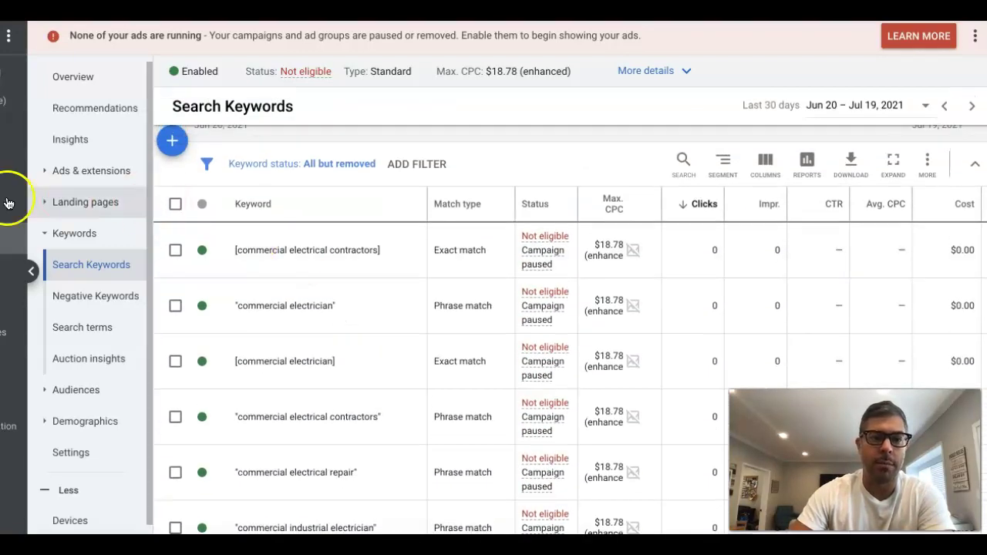
# Return to the campaign's ad groups list and look for the emergency electrician group.
pyautogui.click(5, 176)
pyautogui.click(88, 172)
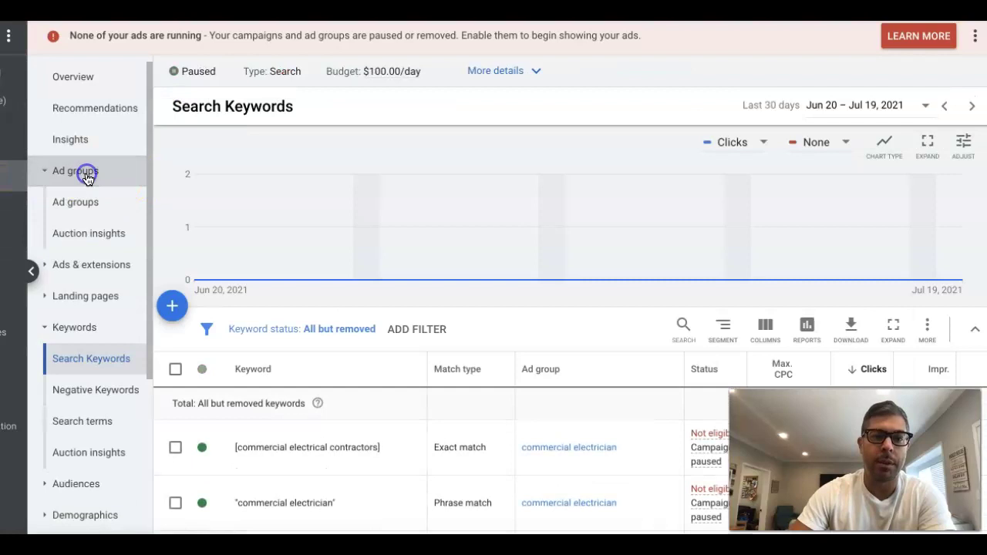
pyautogui.scroll(-3, 410, 352)
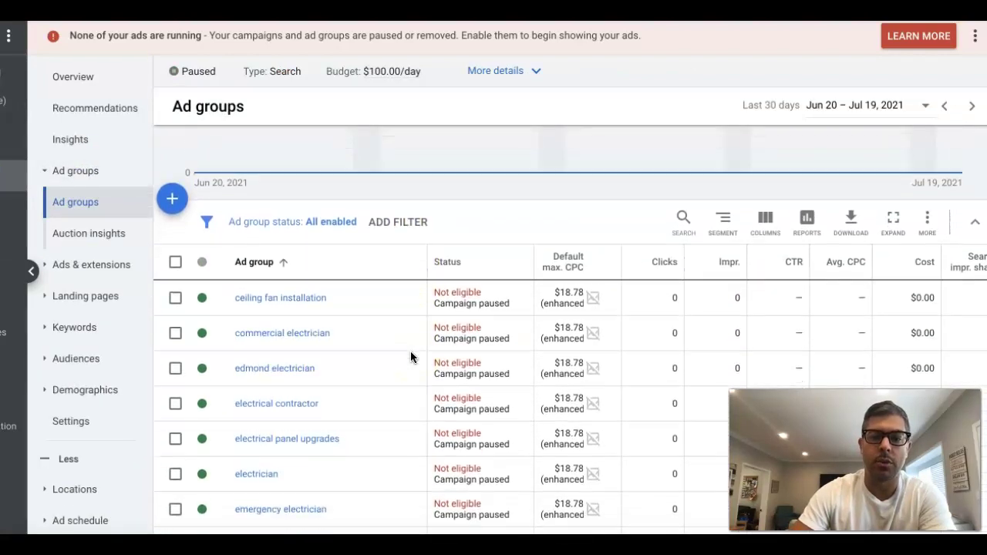
pyautogui.scroll(-1, 410, 357)
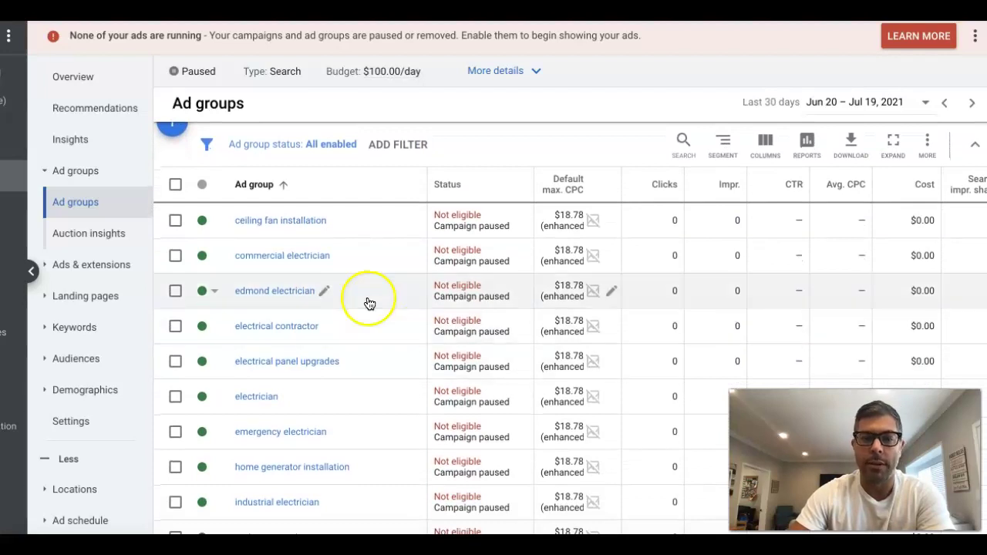
pyautogui.scroll(-2, 340, 293)
# Open the emergency electrician ad group and examine its keywords, match types and statuses.
pyautogui.click(298, 411)
pyautogui.scroll(-1, 435, 360)
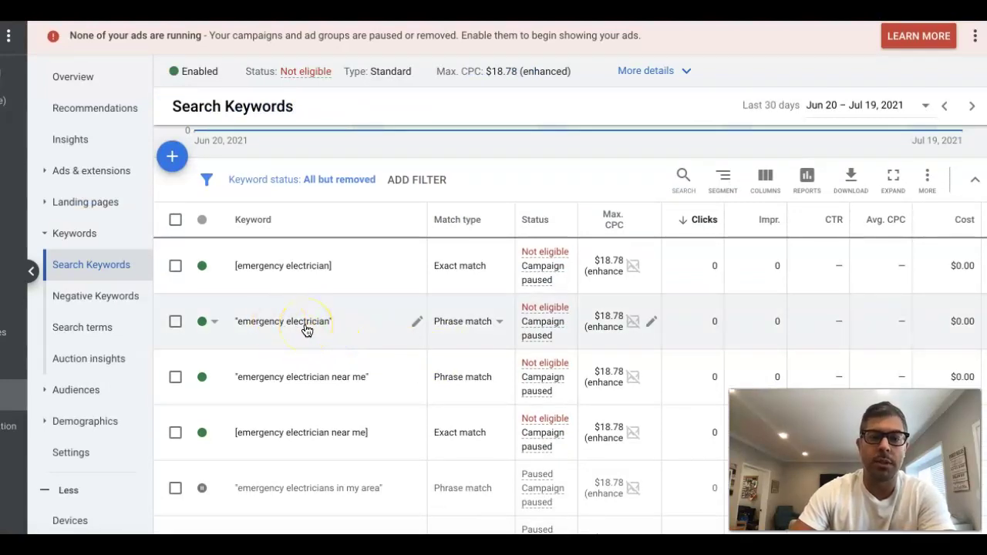
pyautogui.scroll(-2, 304, 330)
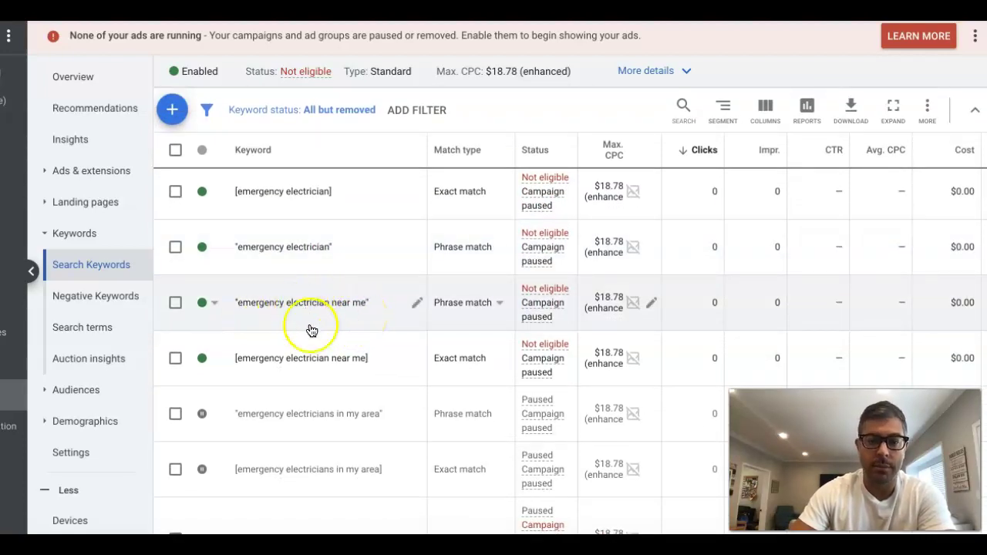
pyautogui.scroll(-3, 313, 331)
pyautogui.scroll(-3, 339, 315)
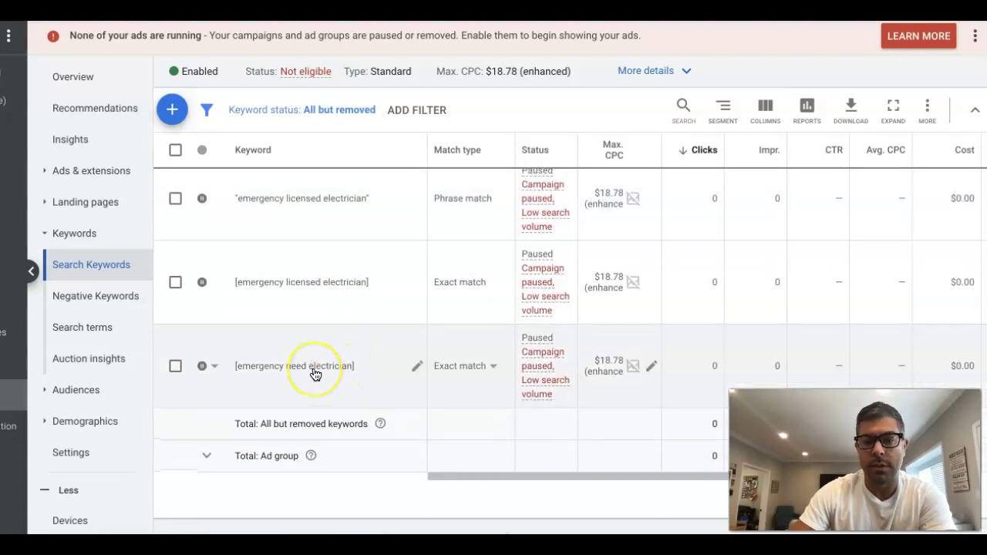
pyautogui.scroll(2, 313, 374)
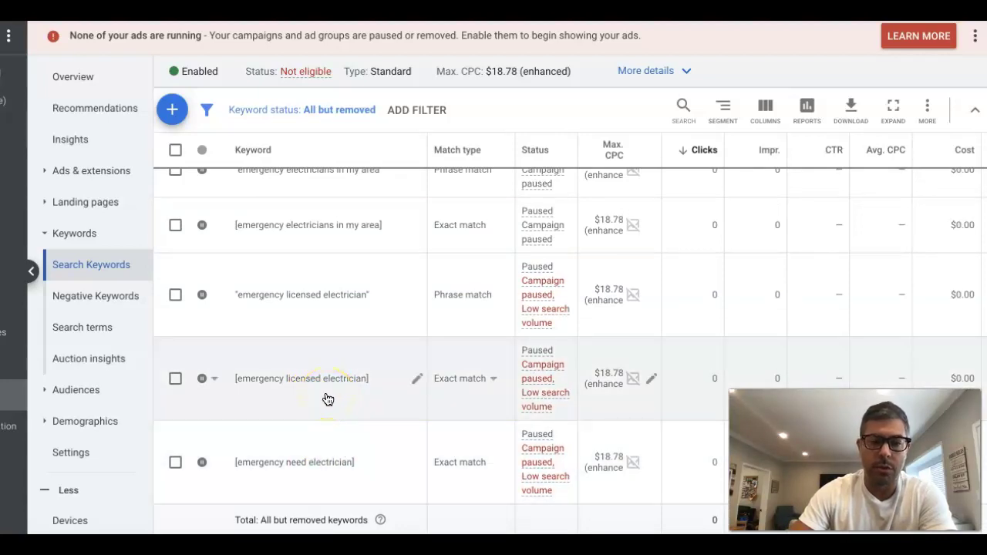
pyautogui.scroll(2, 327, 398)
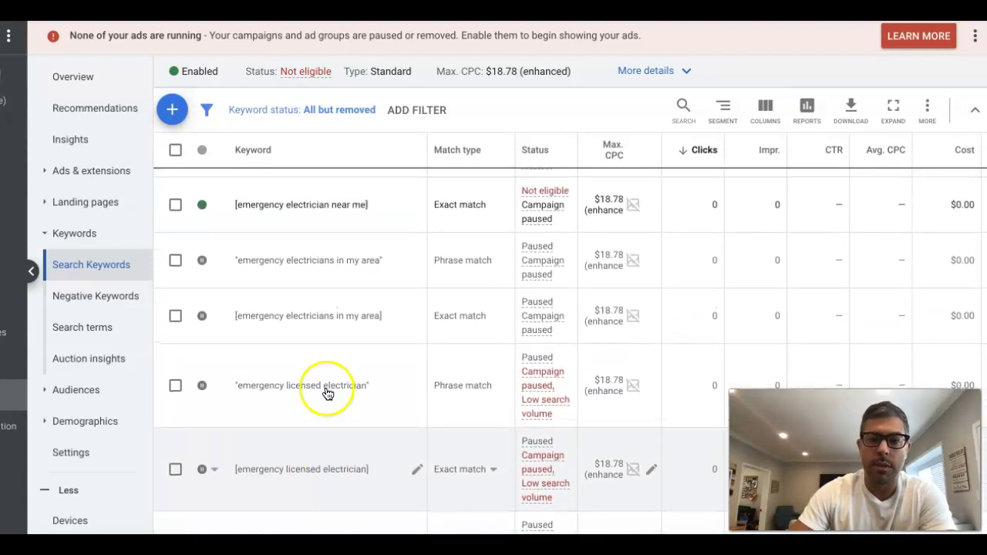
pyautogui.scroll(3, 328, 332)
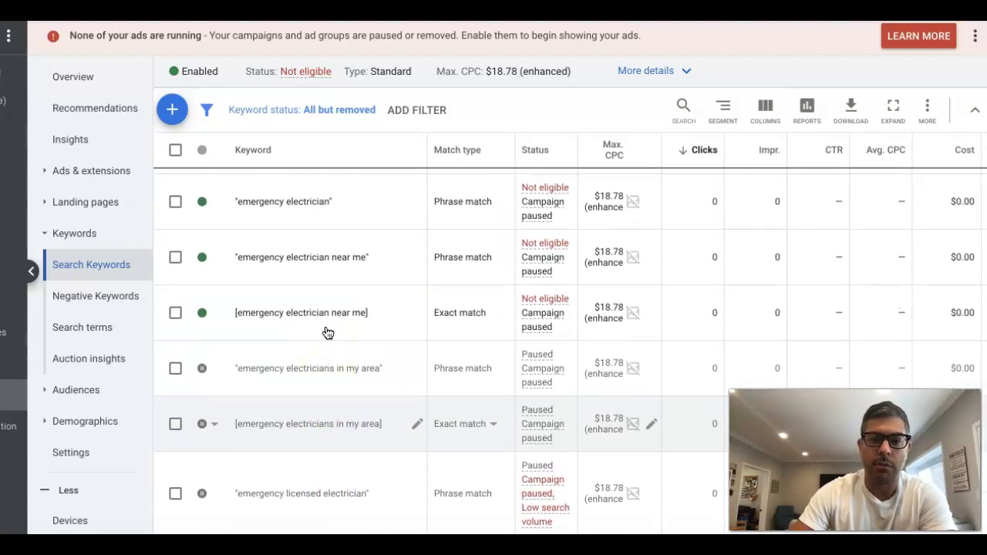
pyautogui.scroll(2, 332, 330)
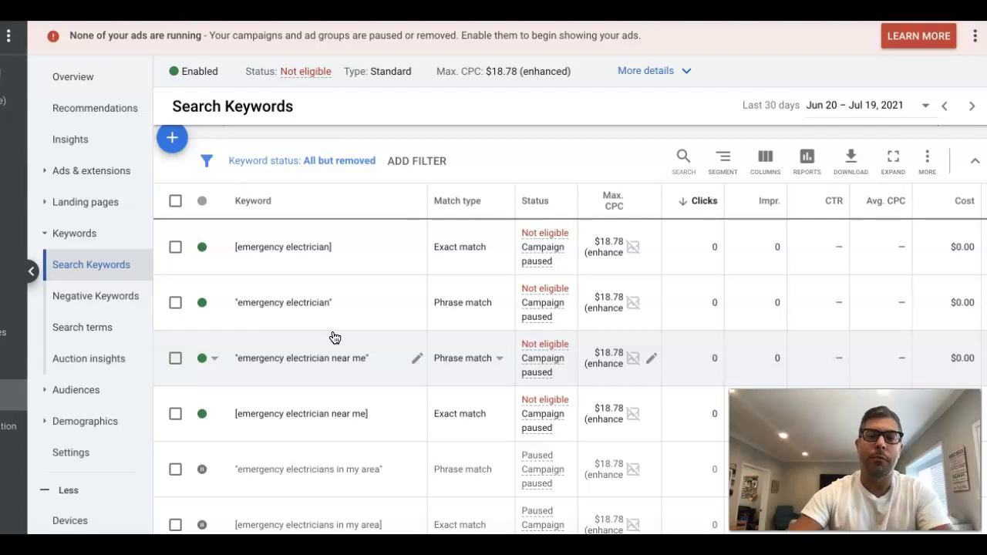
# Compare the paused keywords in the emergency electrician ad group with the enabled ones at the start of the list.
pyautogui.scroll(-5, 423, 299)
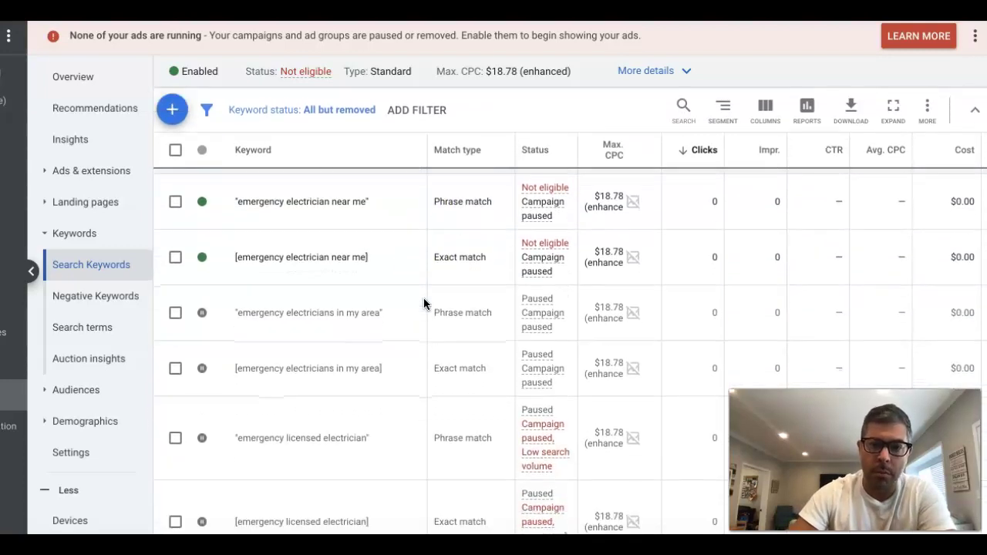
pyautogui.scroll(-3, 423, 303)
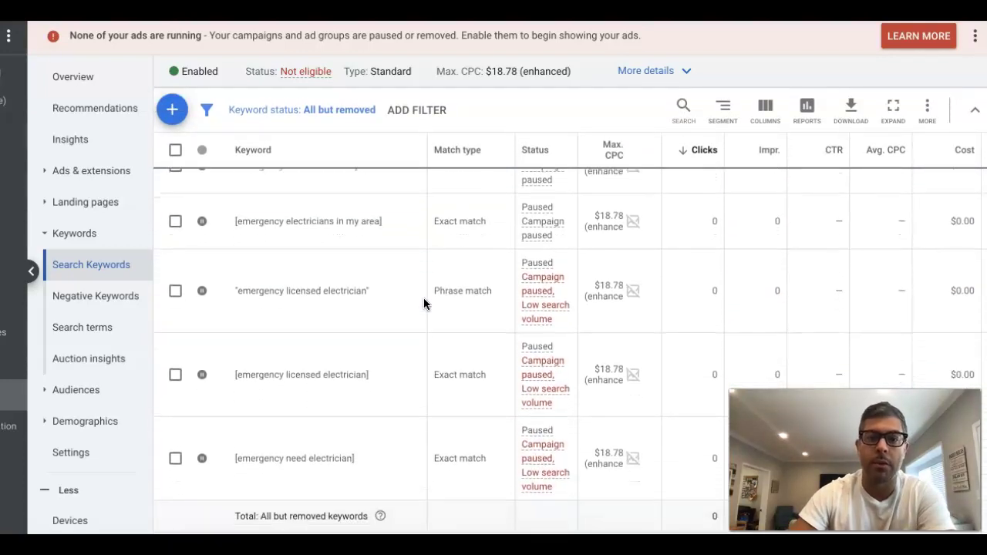
pyautogui.scroll(3, 424, 304)
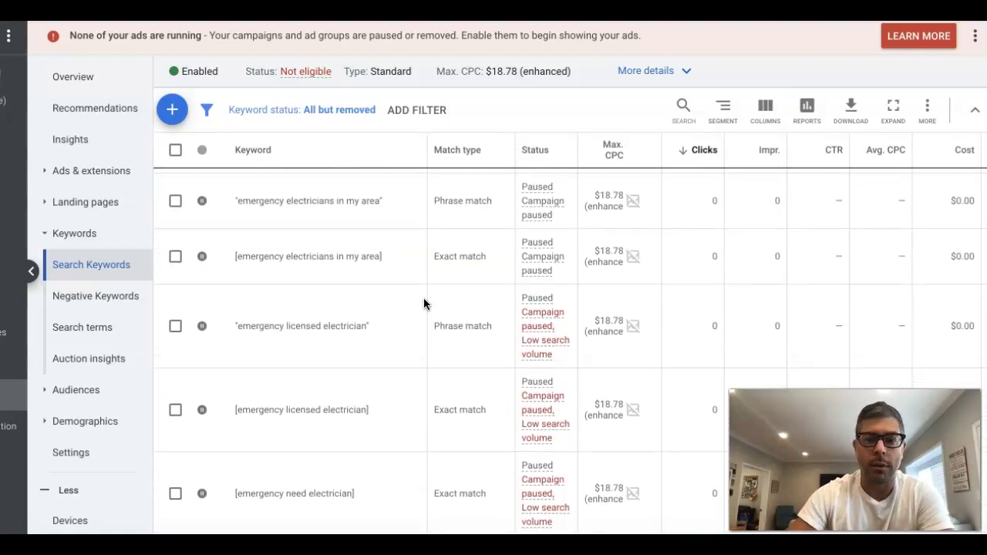
pyautogui.scroll(2, 423, 304)
pyautogui.click(307, 316)
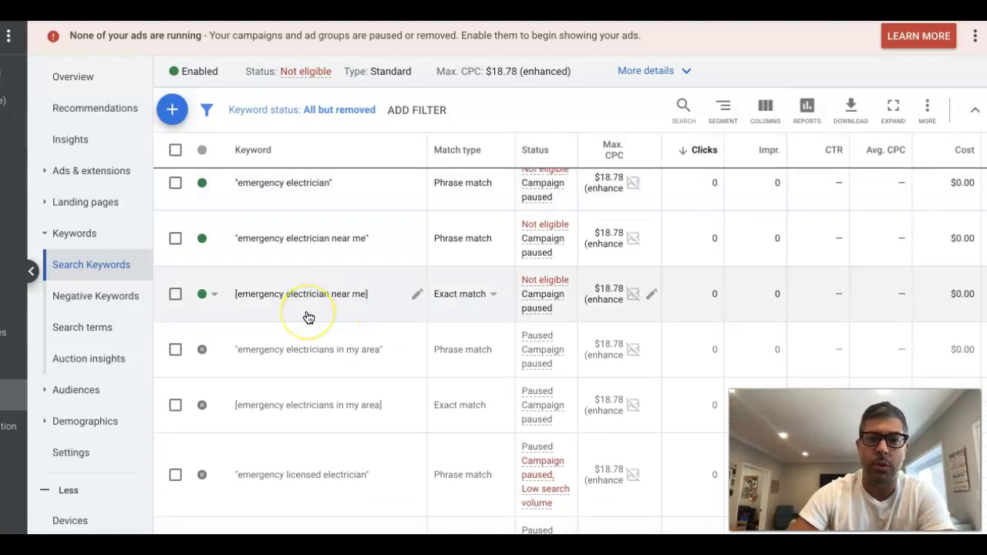
pyautogui.scroll(3, 379, 322)
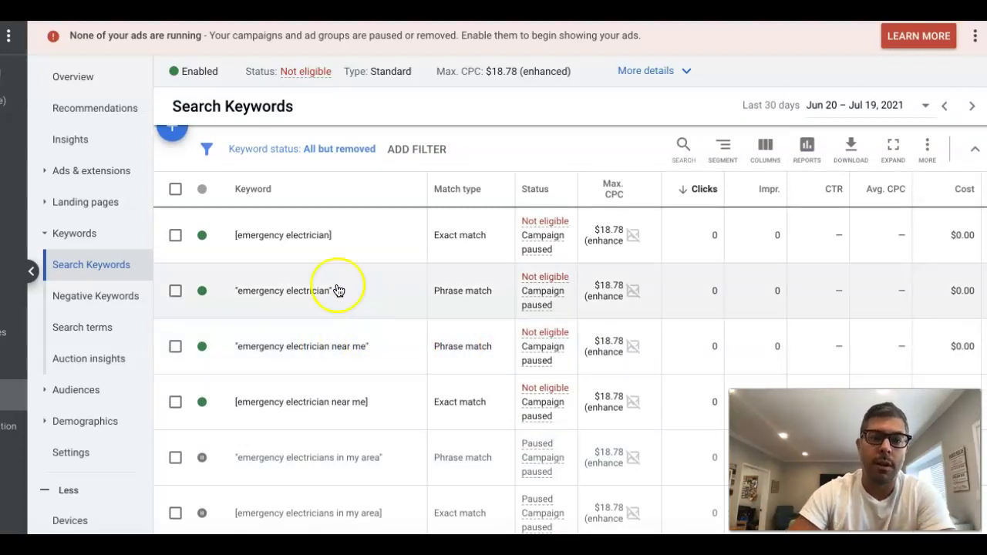
pyautogui.scroll(2, 310, 266)
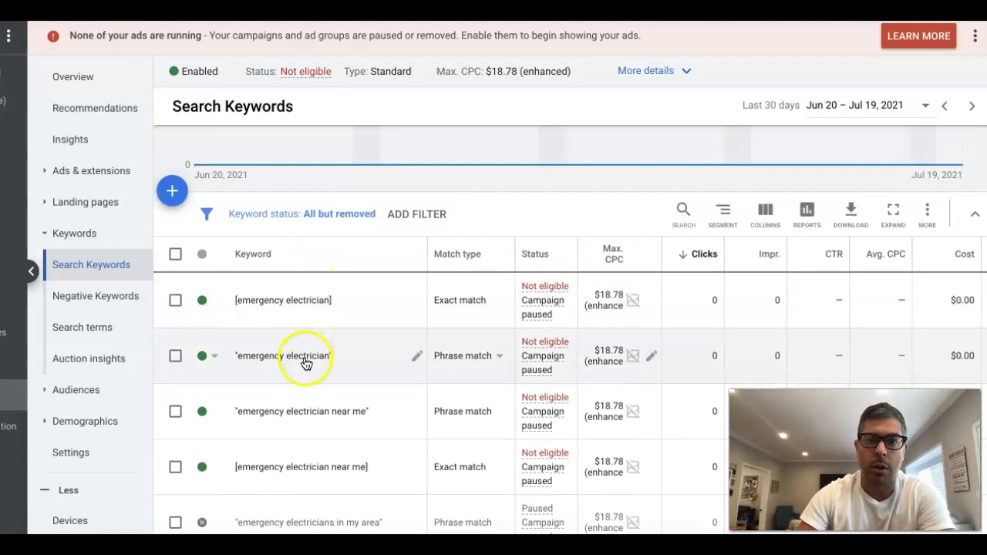